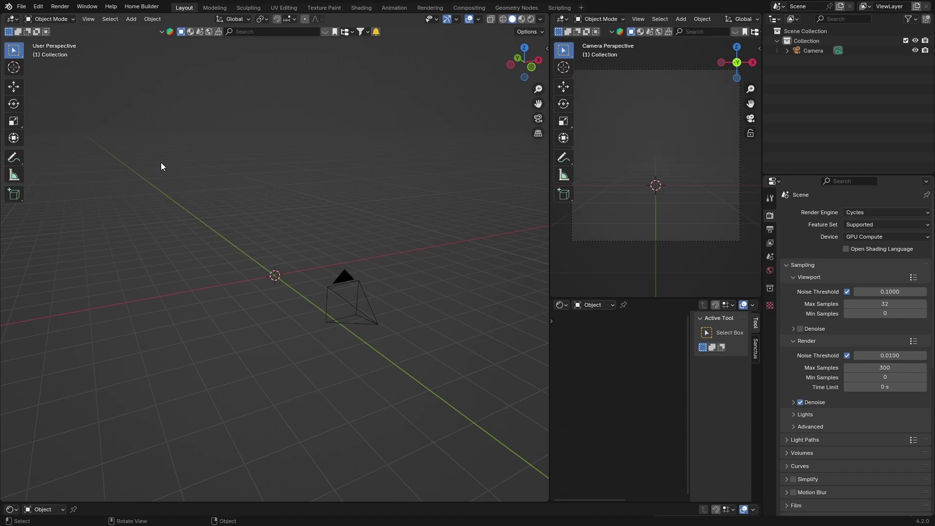
Open Preferences on the Add-ons page and reveal the install options dropdown
key("shift")
left_click(38, 7)
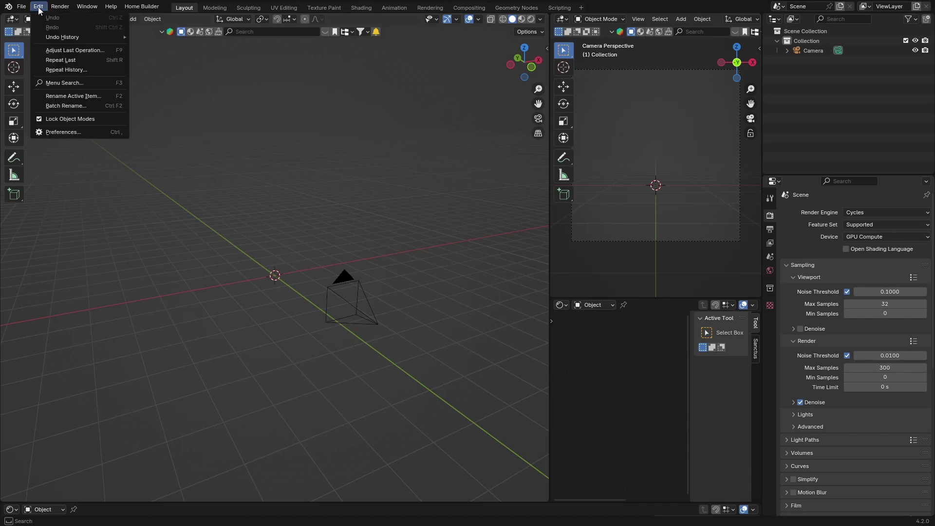
left_click(72, 130)
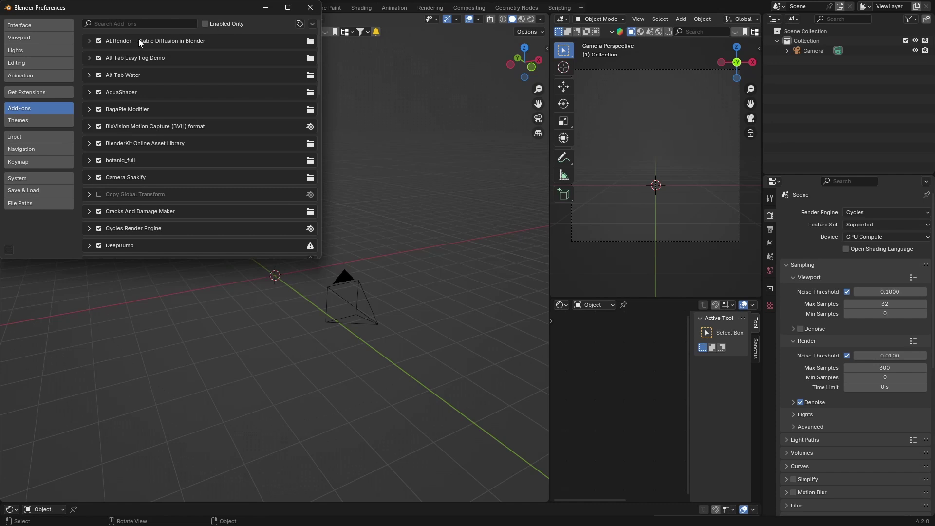
left_click(312, 23)
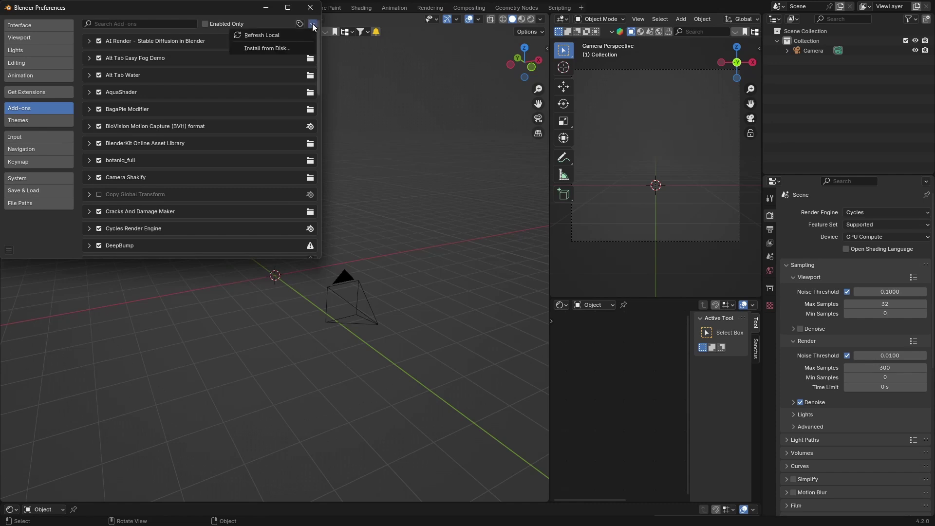
Start Install from Disk, switch to Downloads, and browse its add-on zip files like camera_lens.zip
left_click(285, 48)
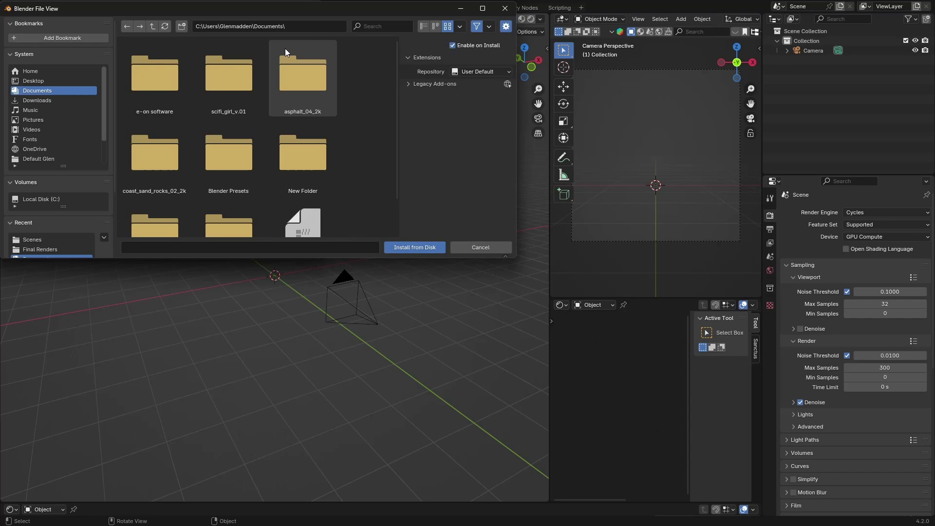
scroll(274, 204, "down", 2)
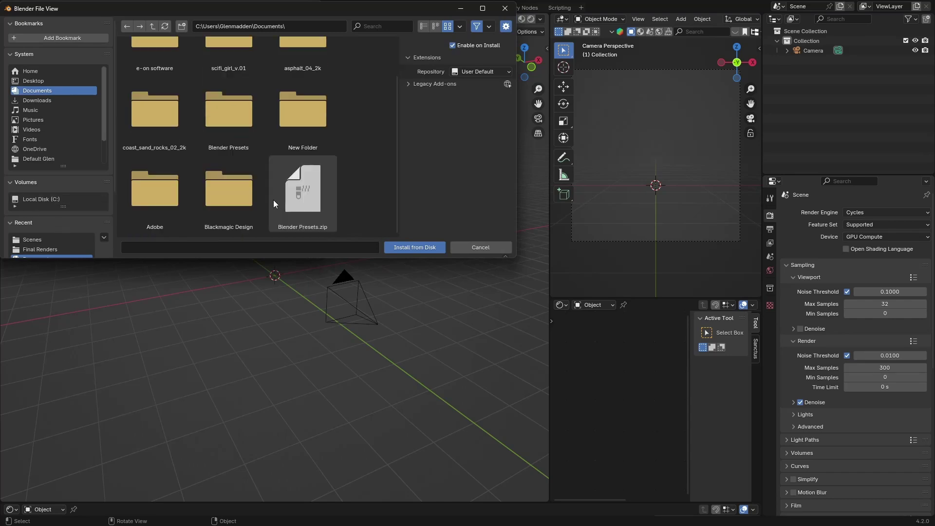
left_click(30, 100)
scroll(219, 168, "down", 5)
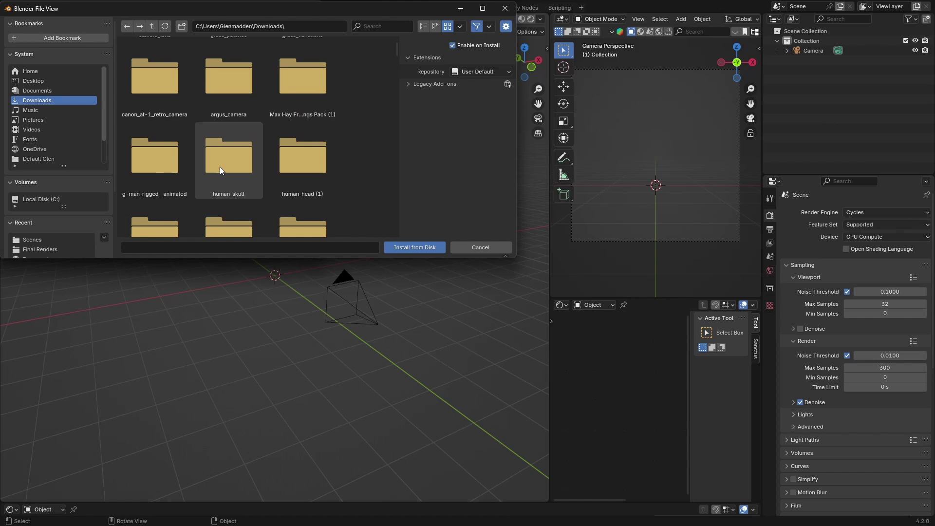
scroll(220, 167, "down", 2)
left_click_drag(396, 58, 401, 124)
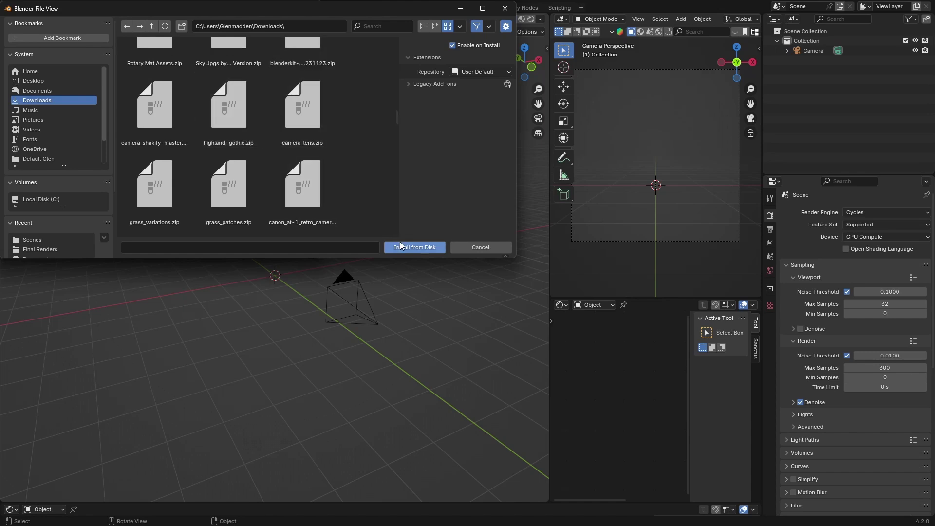
scroll(178, 156, "down", 2)
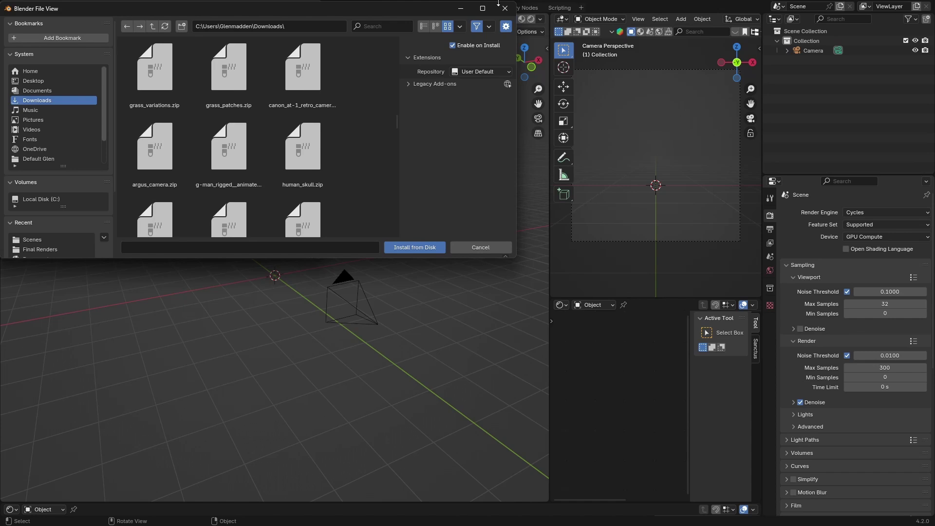
Cancel the install browser, then uninstall the Camera Shakify add-on and confirm
left_click(505, 8)
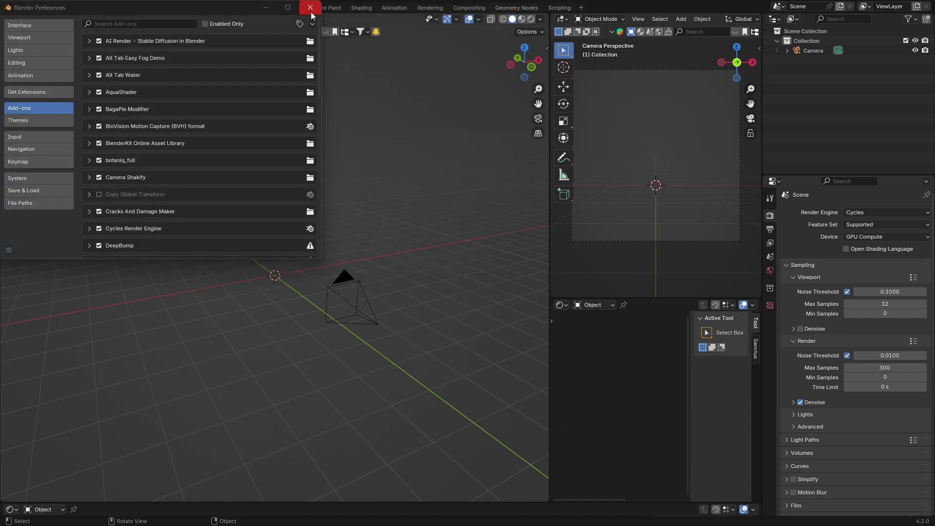
left_click(90, 178)
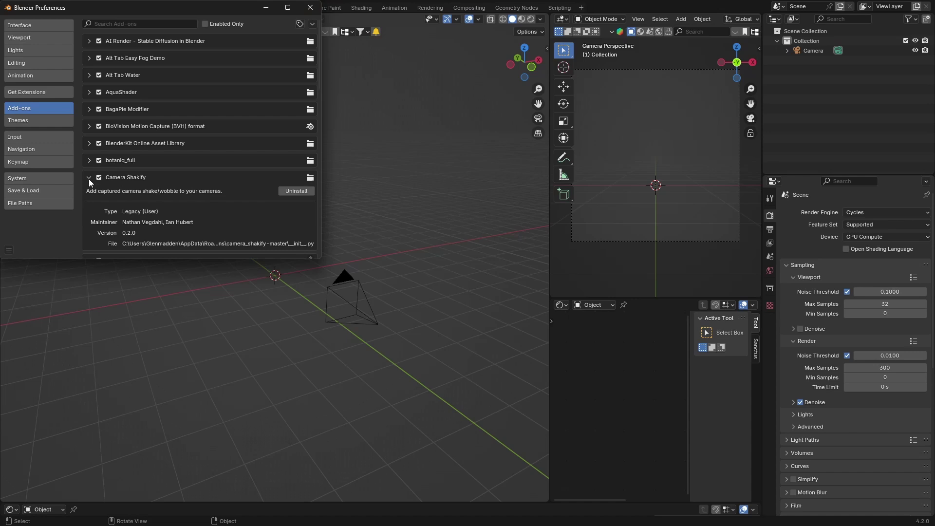
left_click(286, 191)
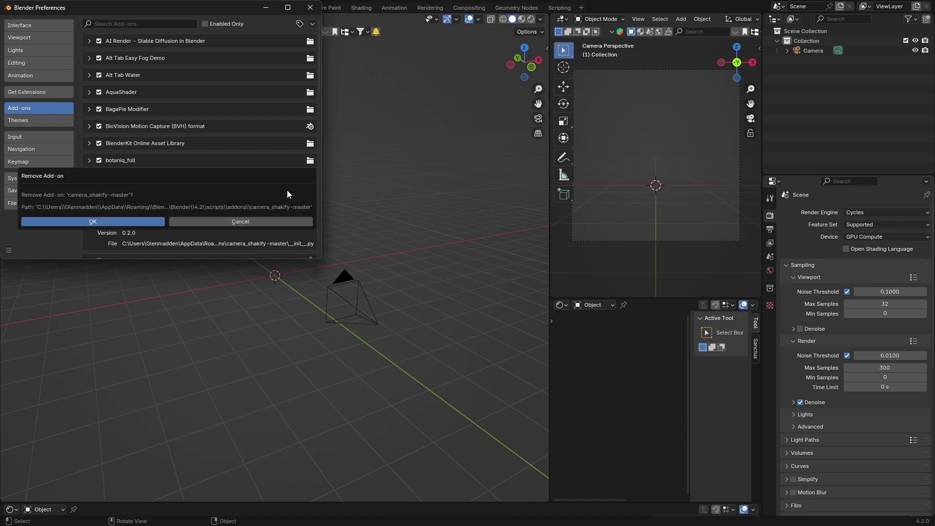
left_click(103, 220)
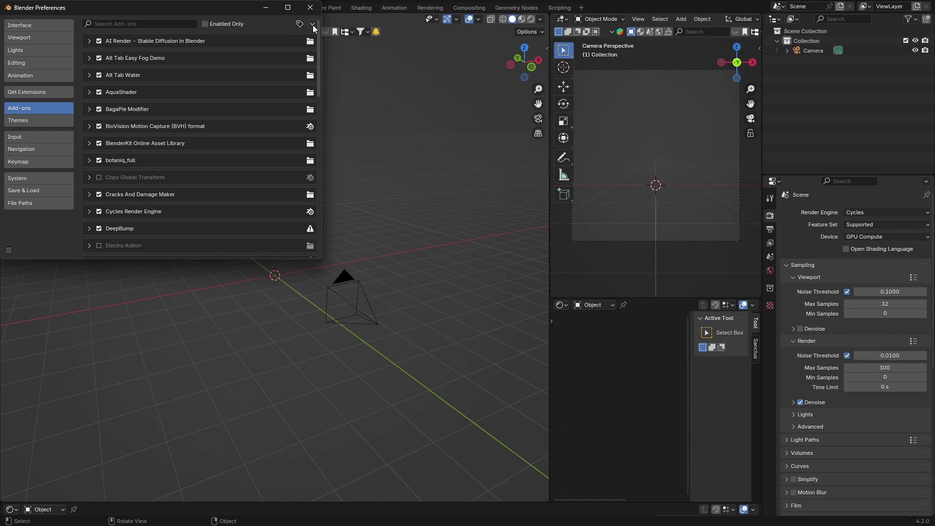
Select the Camera and show its lens settings (Perspective, 50 mm)
left_click(299, 25)
left_click(808, 52)
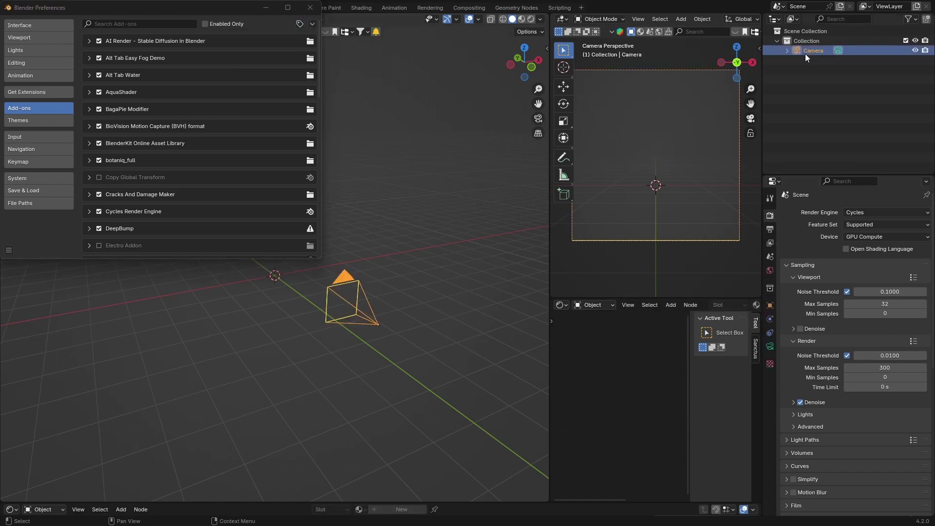
left_click(769, 346)
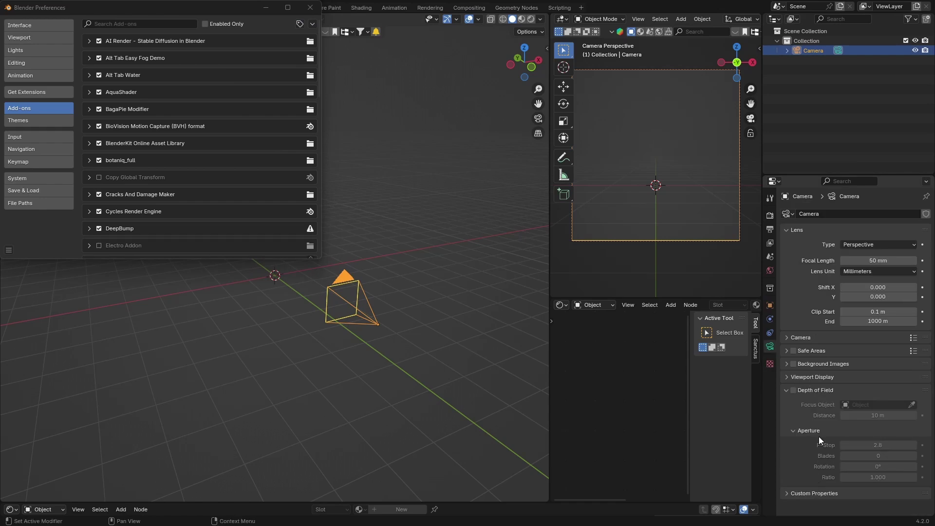
left_click(805, 78)
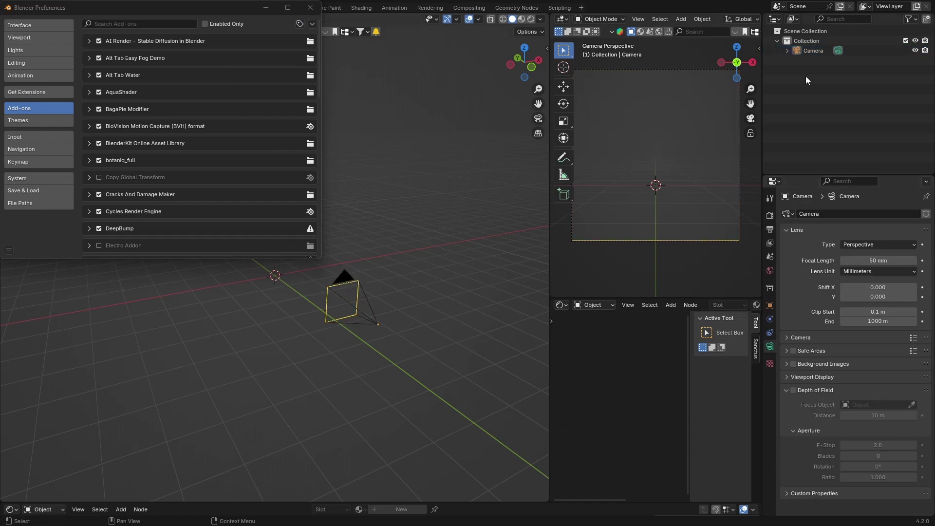
Install camera_shakify-master.zip from Downloads, filtering the list with 'cam'
left_click(313, 23)
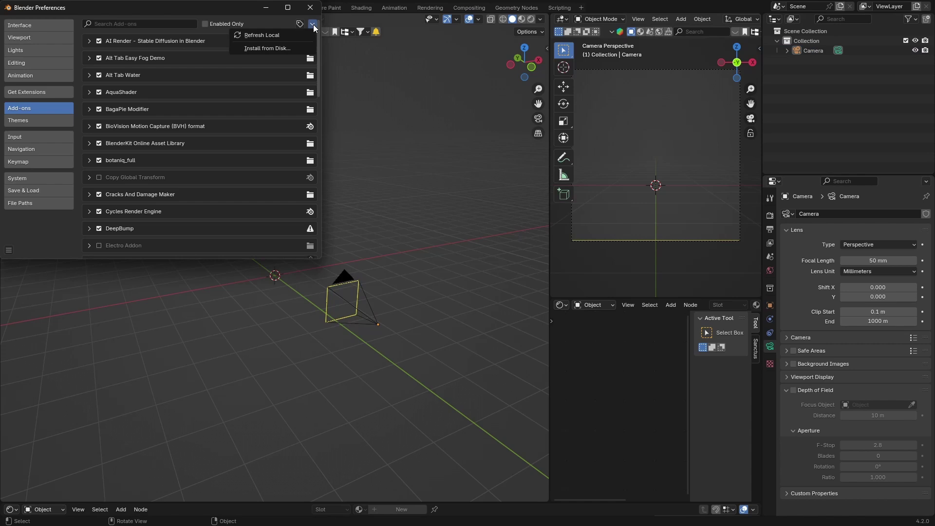
left_click(279, 50)
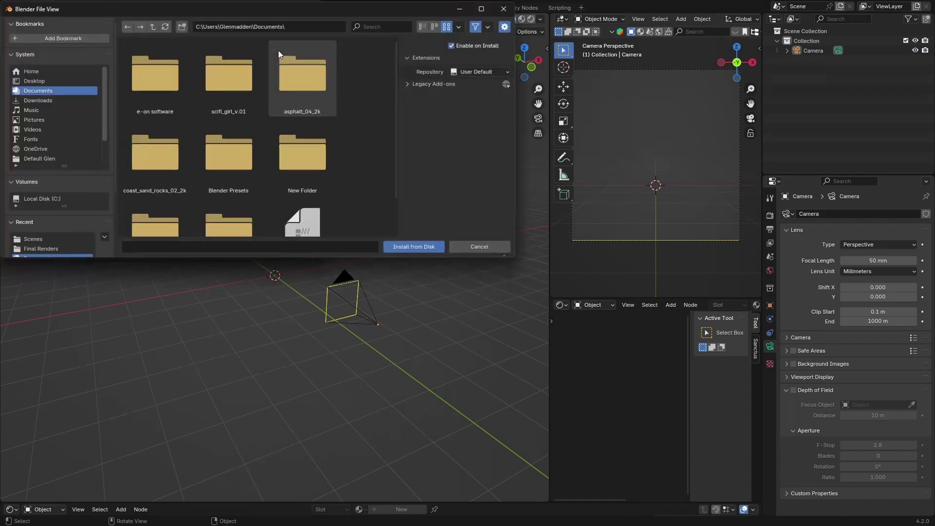
left_click(383, 27)
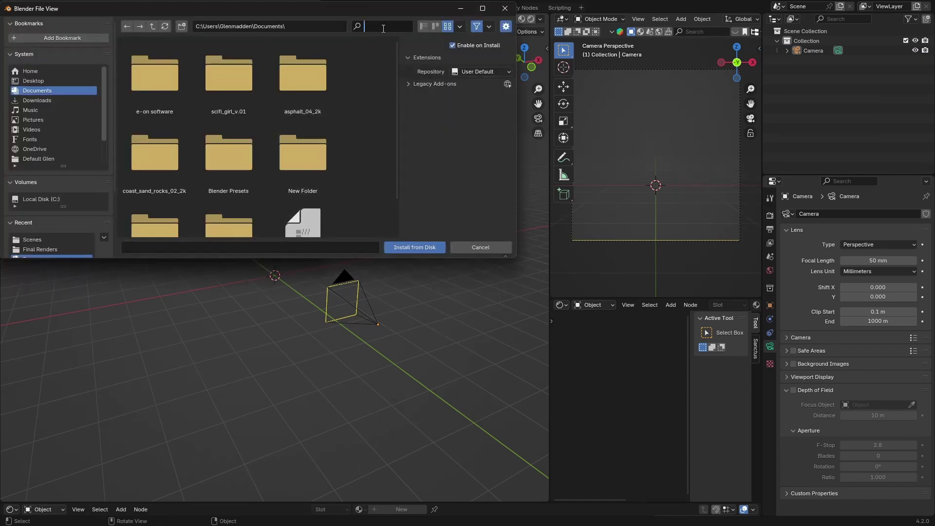
type("cam")
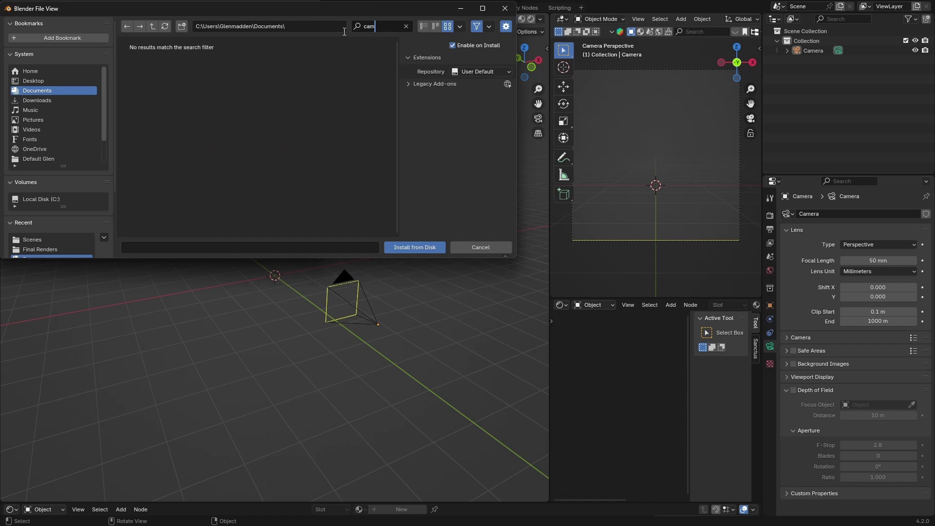
left_click(36, 100)
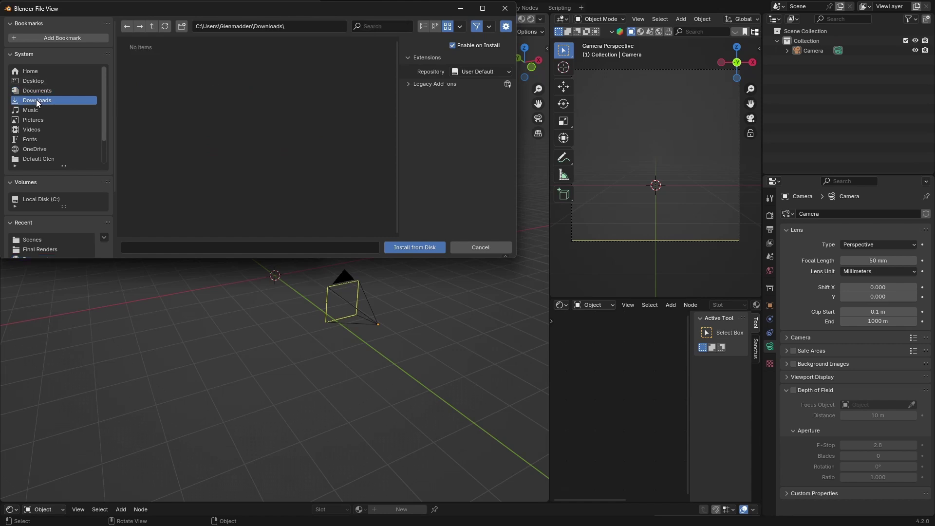
left_click(373, 31)
type("cam")
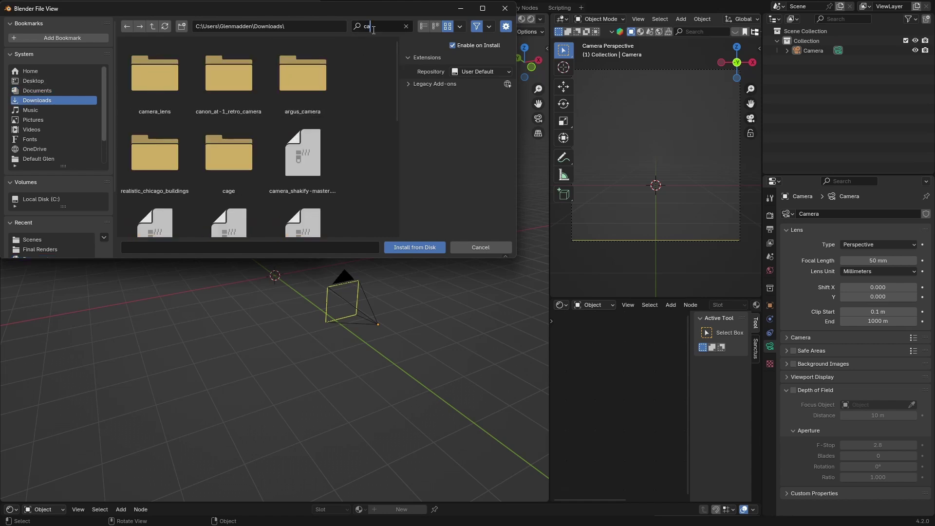
left_click(155, 149)
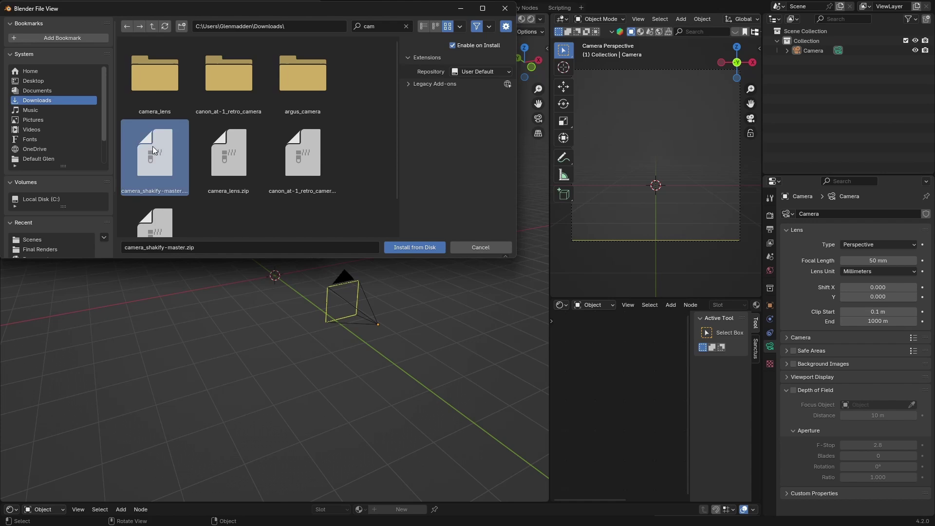
left_click(413, 247)
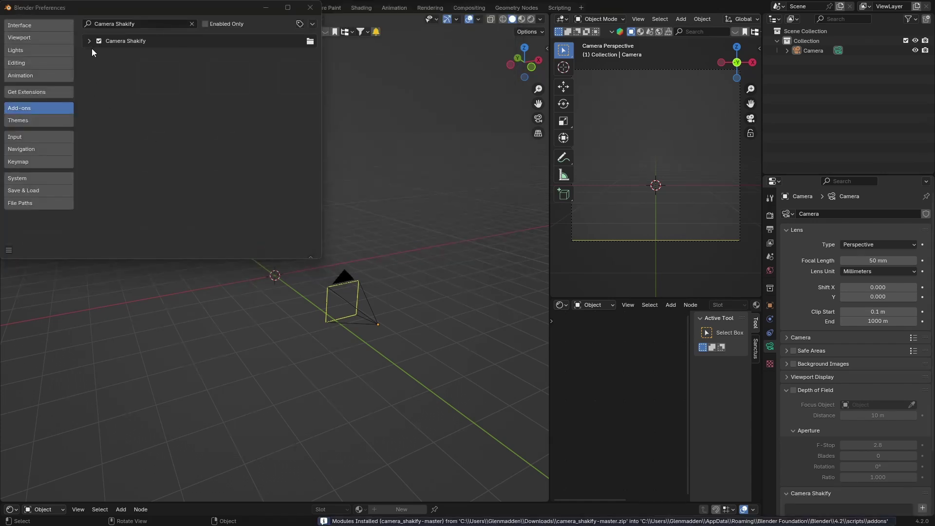
Expand the reinstalled Camera Shakify 0.2.0 details and save the preferences
left_click(89, 41)
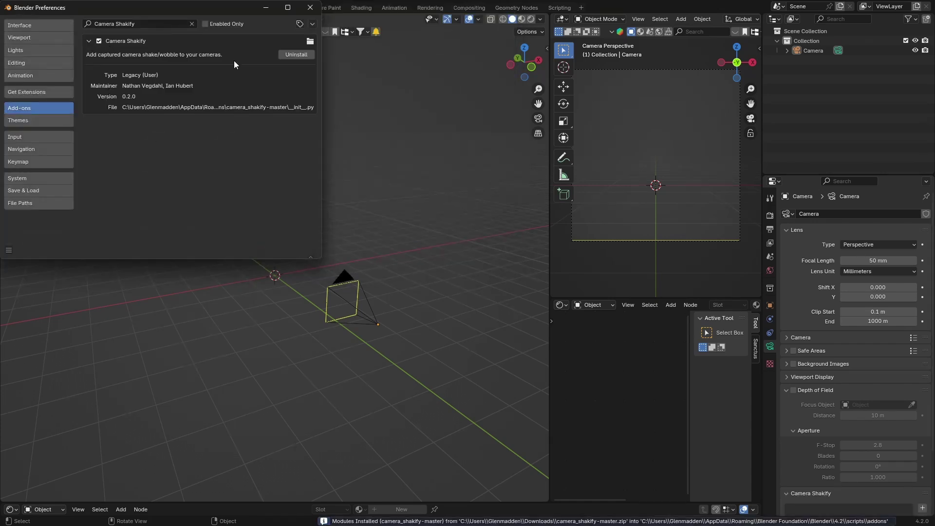
left_click(9, 249)
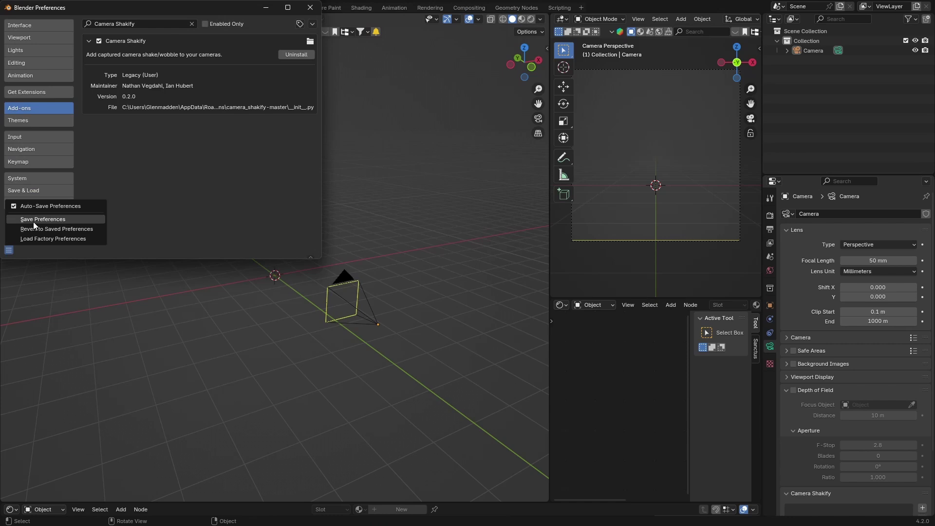
left_click(33, 220)
Close Preferences and add an Investigation shake at influence 1.00 to the camera's Camera Shakify list
left_click(310, 7)
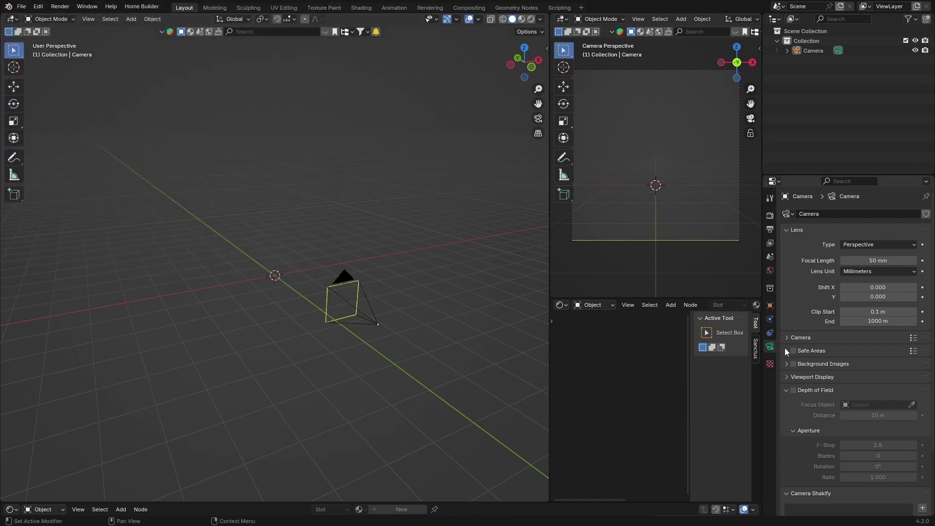
scroll(798, 431, "down", 4)
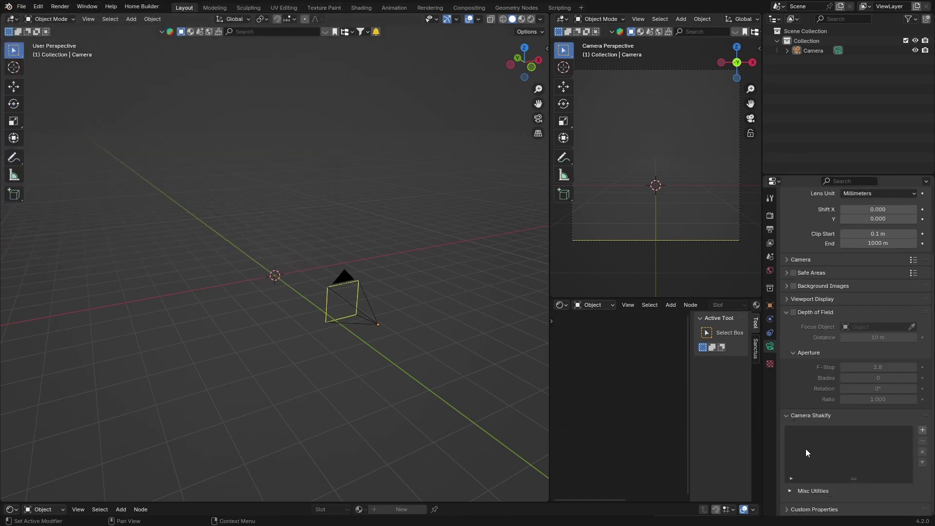
left_click(922, 430)
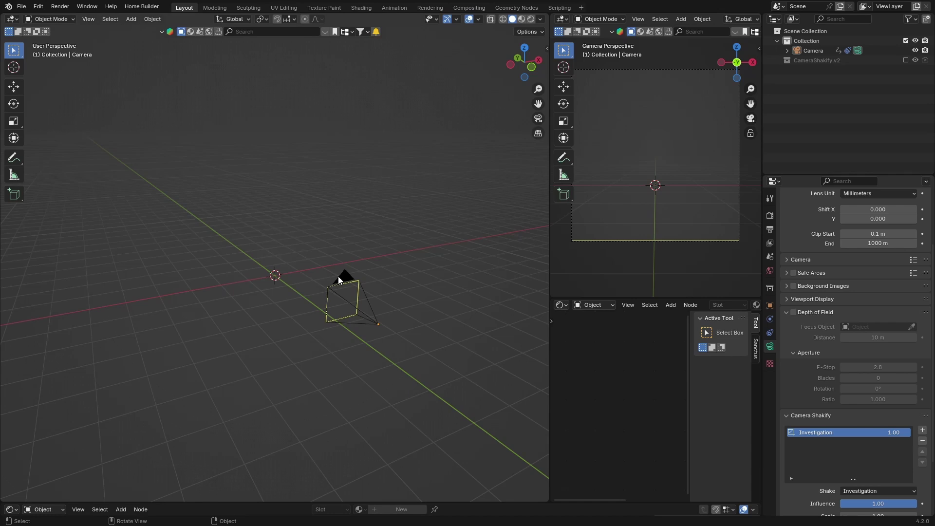
left_click(333, 291)
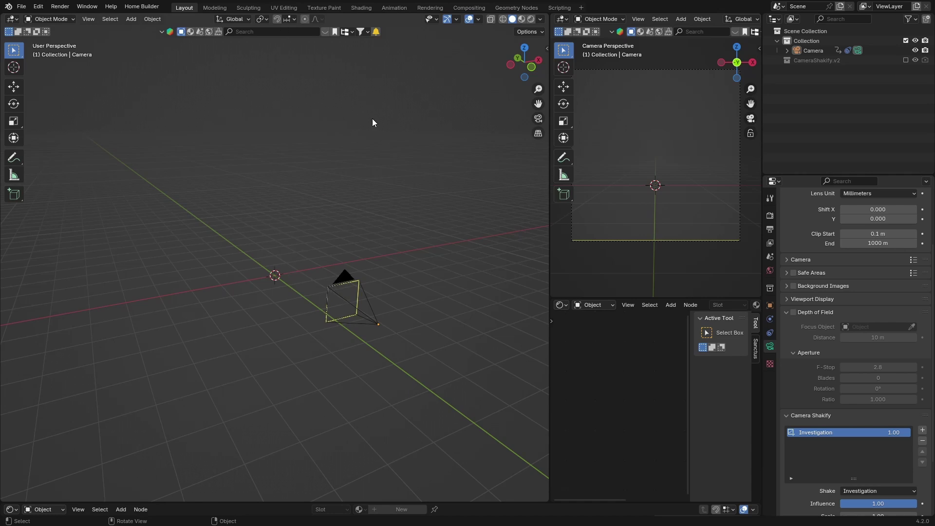